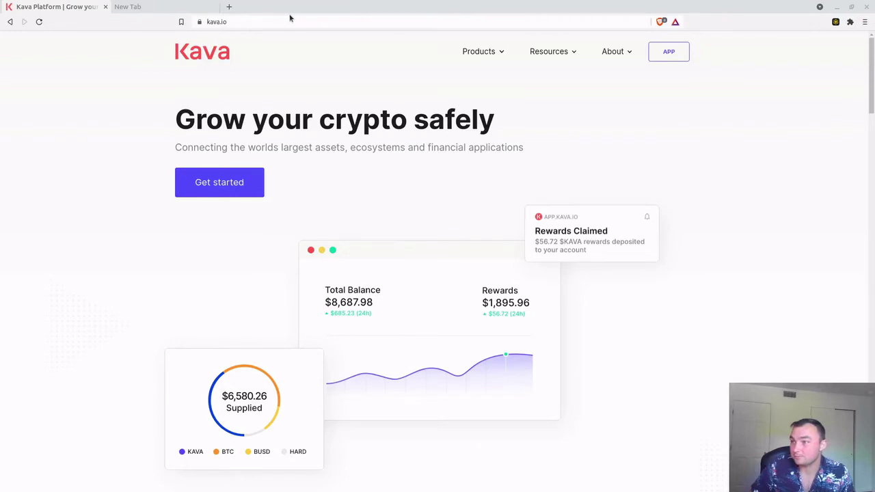
# Step: Look over the Products, Resources and About sections of kava.io, and open the Kava app
pyautogui.moveTo(484, 53)
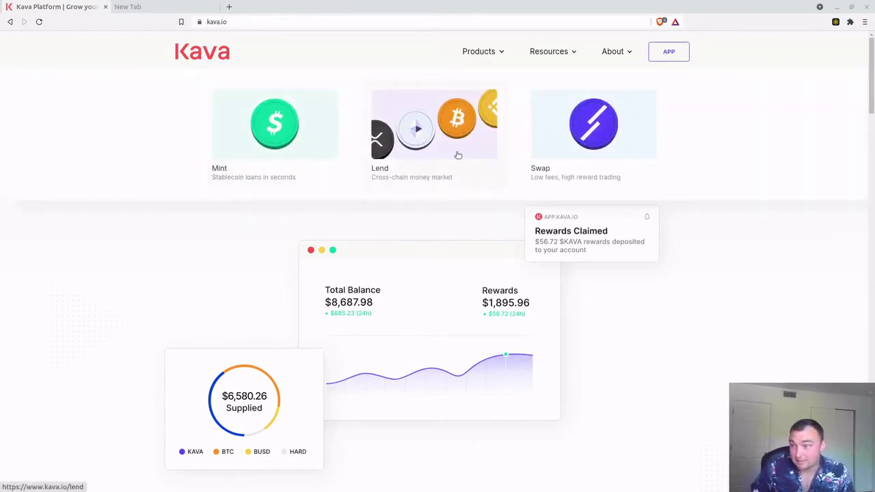
pyautogui.moveTo(567, 49)
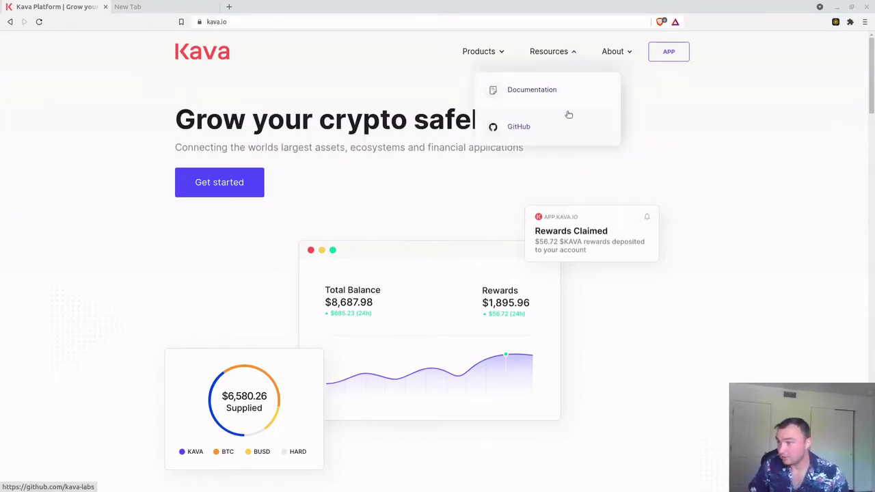
pyautogui.moveTo(615, 54)
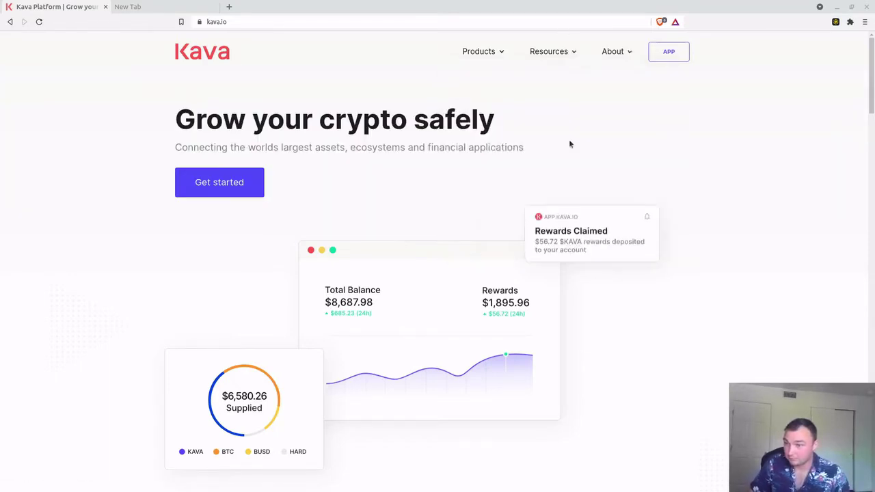
pyautogui.click(672, 52)
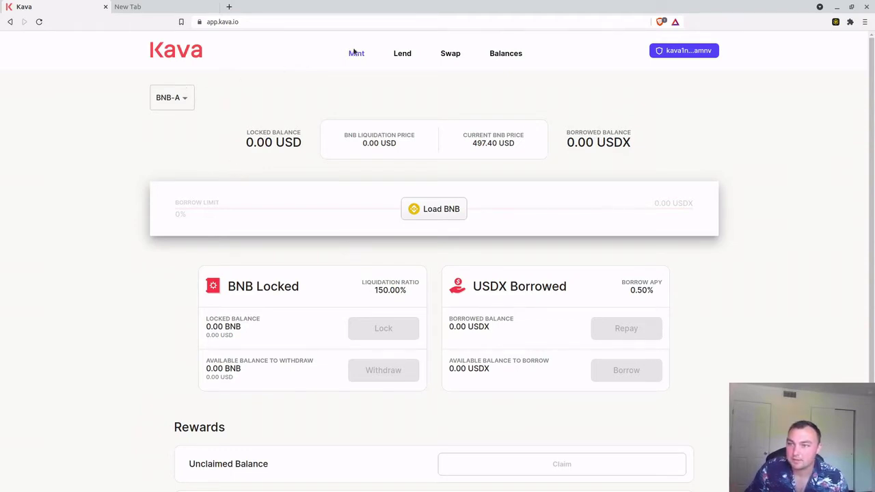
# Step: View the Lend page, open the Swap page and check the coin choices on both sides of the swap
pyautogui.click(406, 54)
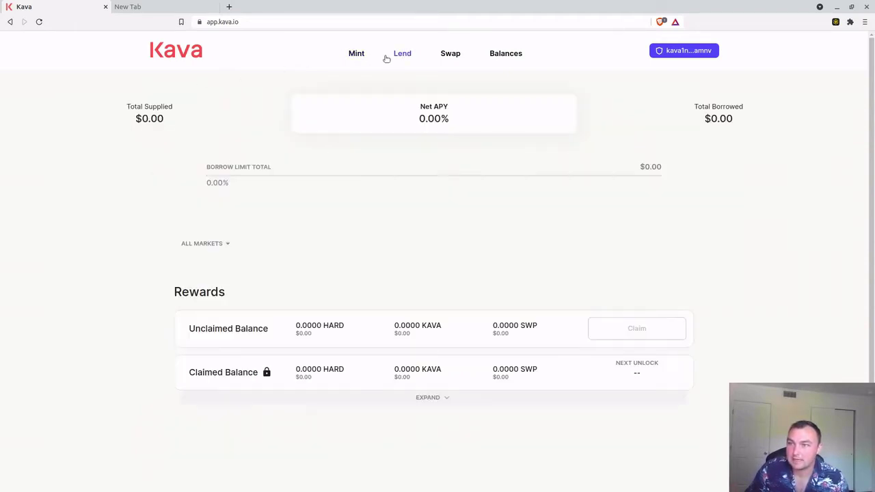
pyautogui.click(450, 54)
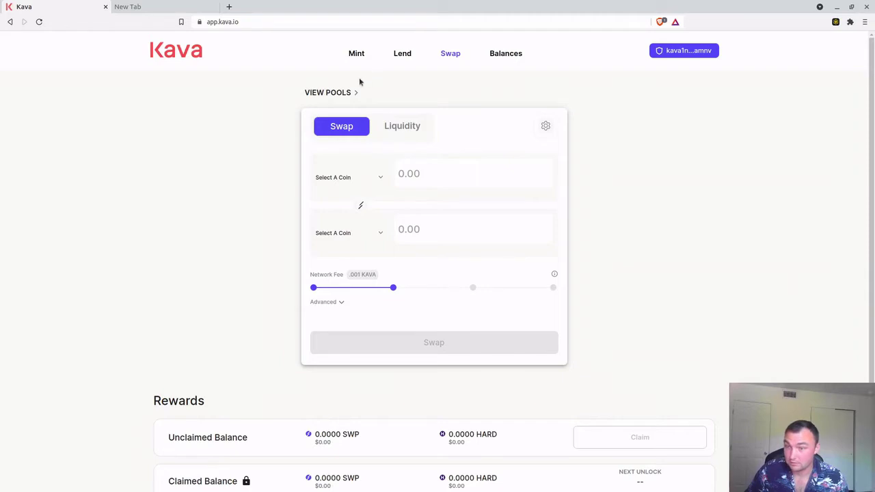
pyautogui.click(352, 177)
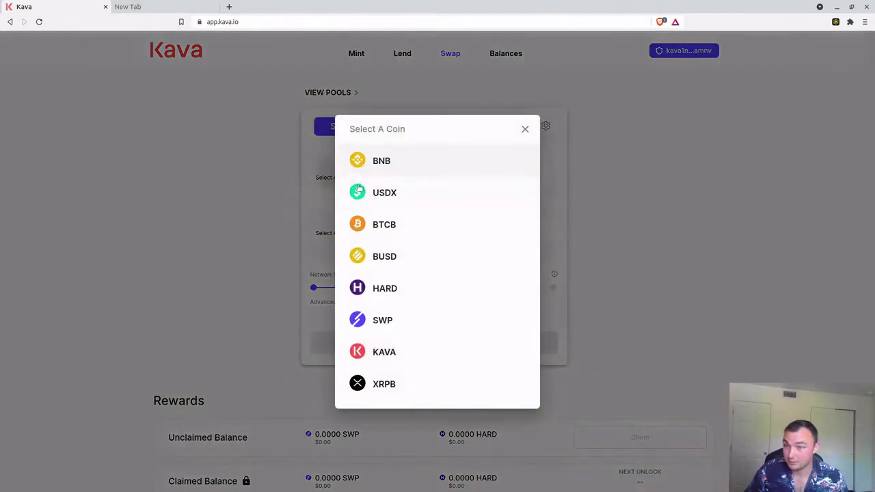
pyautogui.click(518, 131)
pyautogui.click(344, 235)
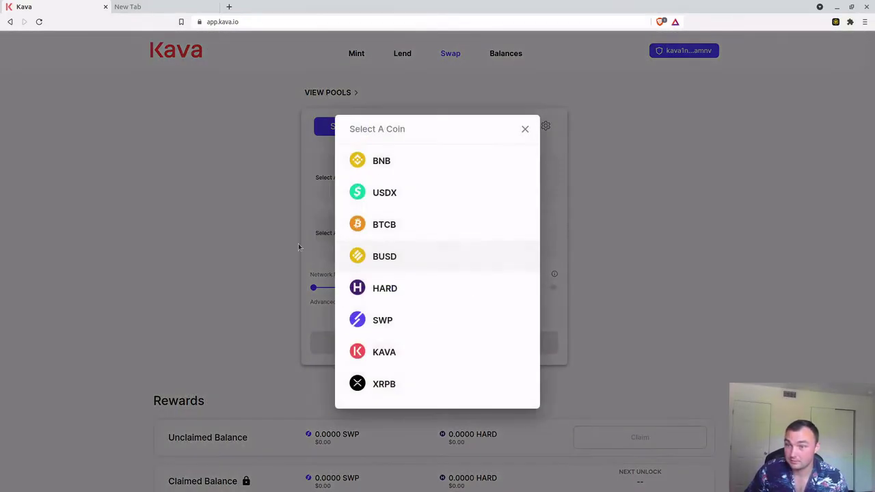
pyautogui.click(525, 129)
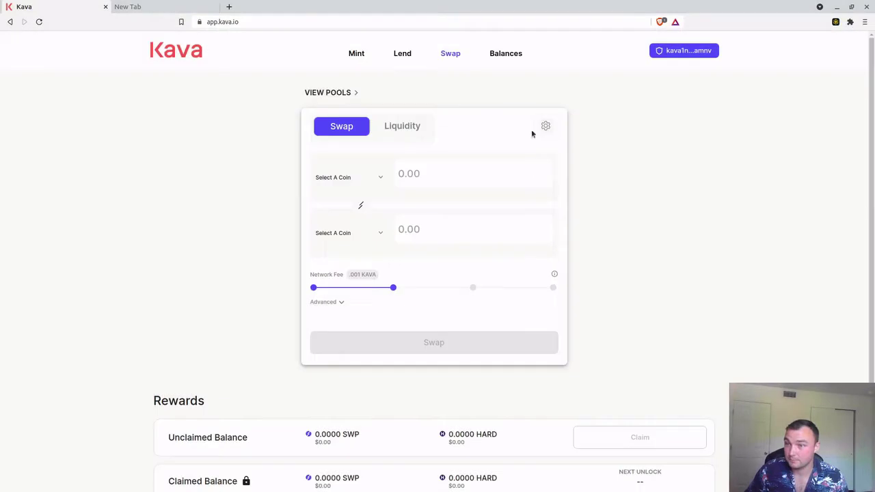
# Step: View the add-liquidity form and examine the top pools with their TVL, rewards APY and price ratios
pyautogui.click(395, 126)
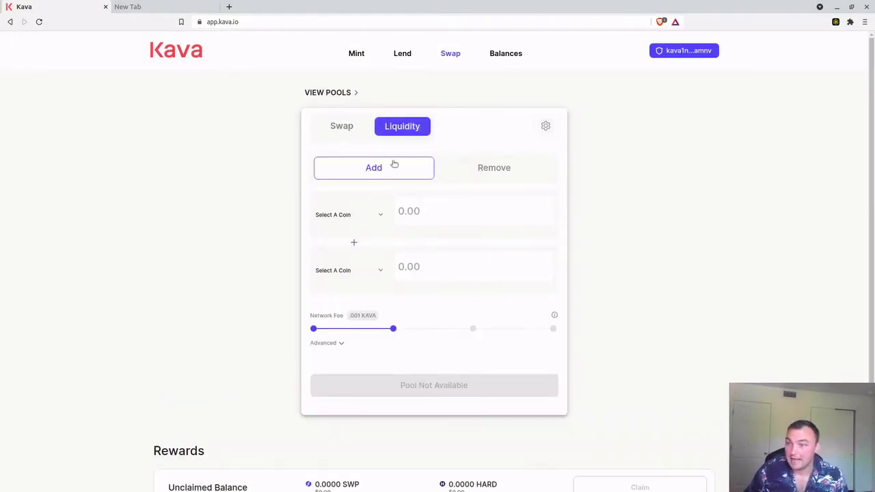
pyautogui.click(323, 92)
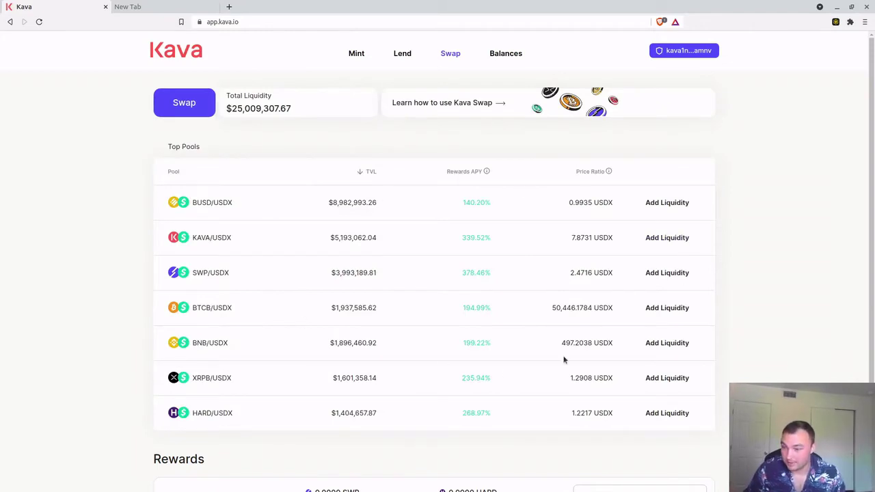
pyautogui.scroll(-1, 491, 285)
pyautogui.scroll(-2, 493, 285)
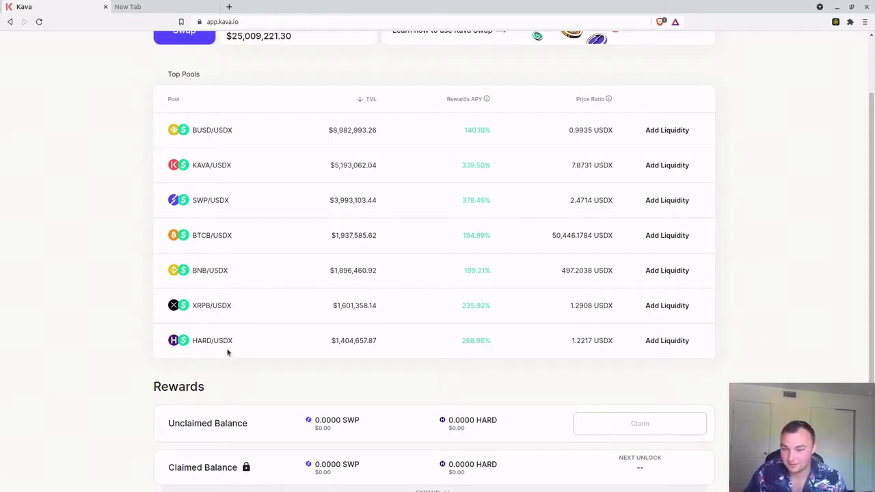
pyautogui.scroll(-1, 492, 342)
pyautogui.scroll(3, 466, 350)
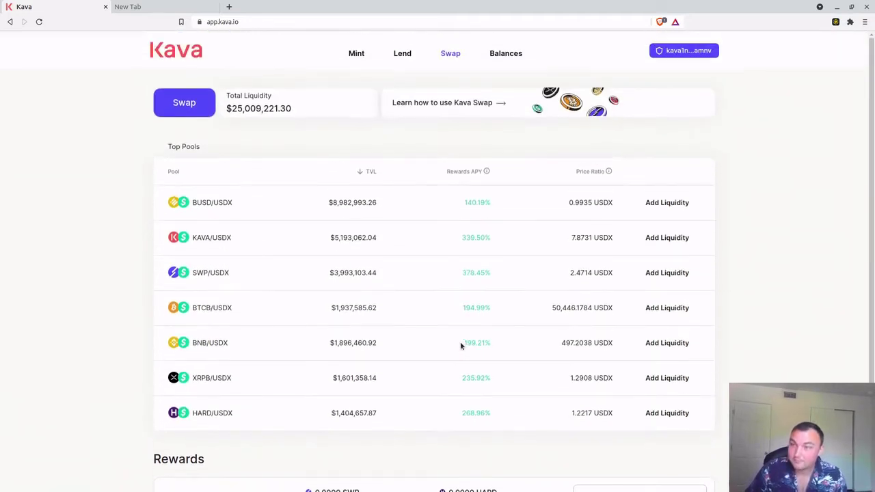
# Step: Return to the swap form and examine the Rewards section, expanding the claimed balance's vesting details
pyautogui.click(176, 102)
pyautogui.click(342, 125)
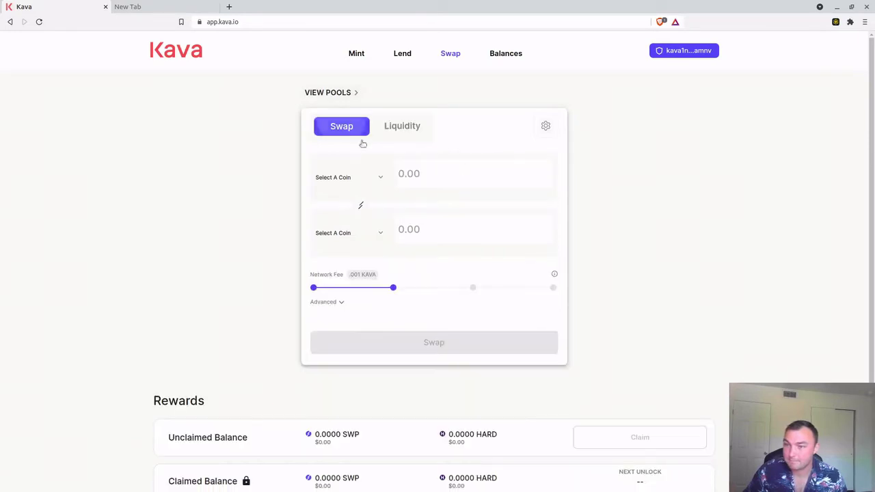
pyautogui.scroll(-2, 234, 362)
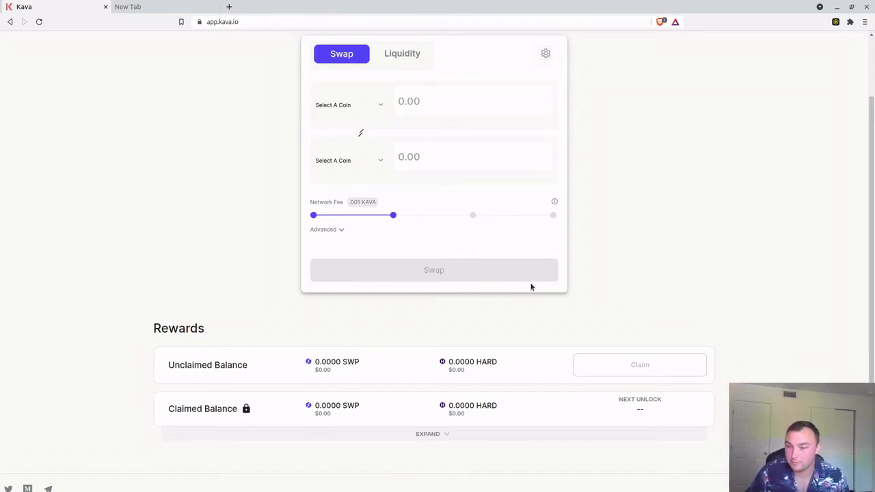
pyautogui.scroll(1, 203, 227)
pyautogui.scroll(1, 202, 227)
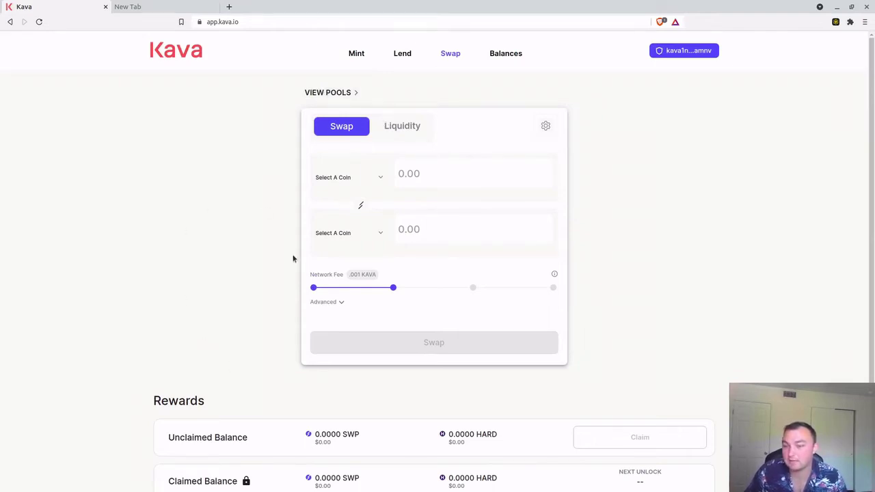
pyautogui.scroll(-2, 483, 268)
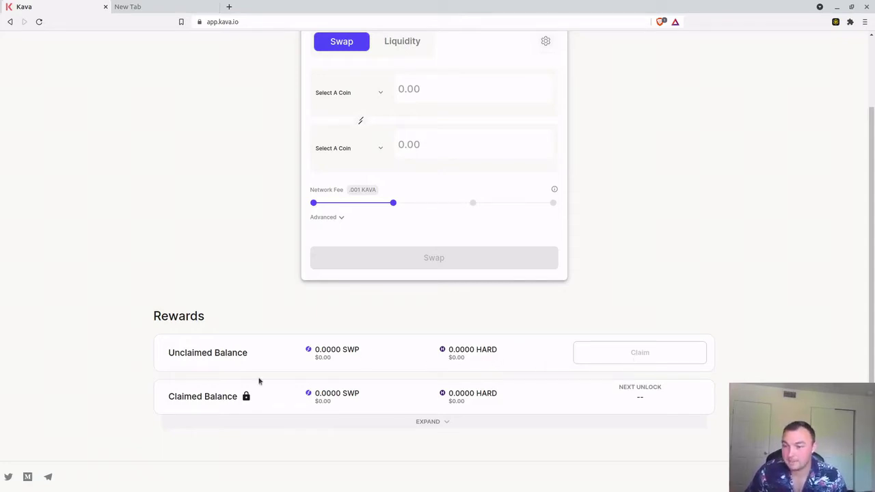
pyautogui.click(420, 423)
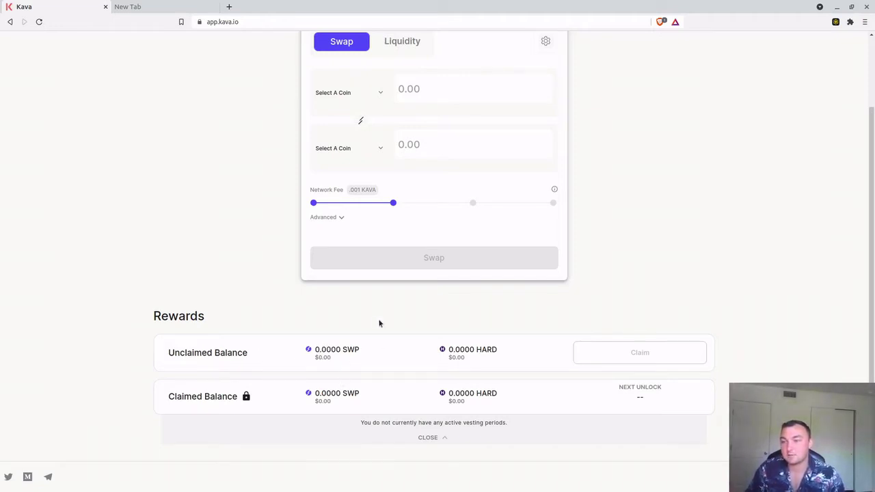
pyautogui.scroll(2, 852, 234)
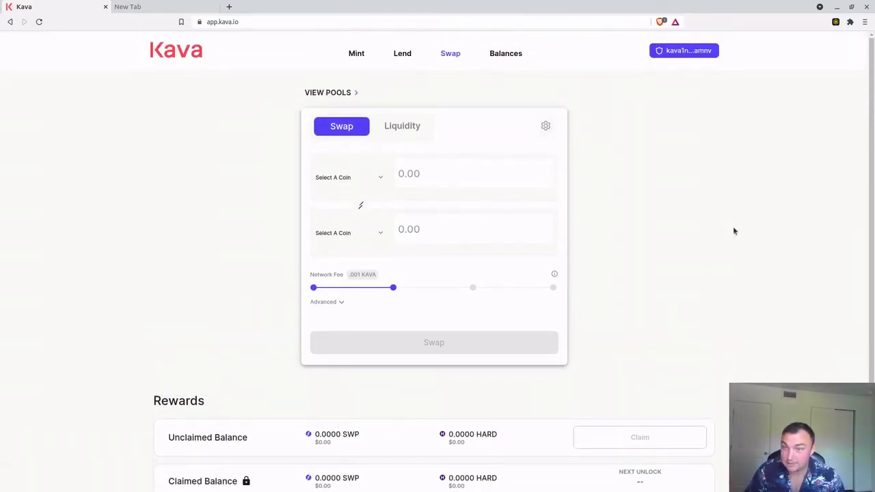
# Step: Set up a swap of 0.4 KAVA to USDX
pyautogui.click(373, 182)
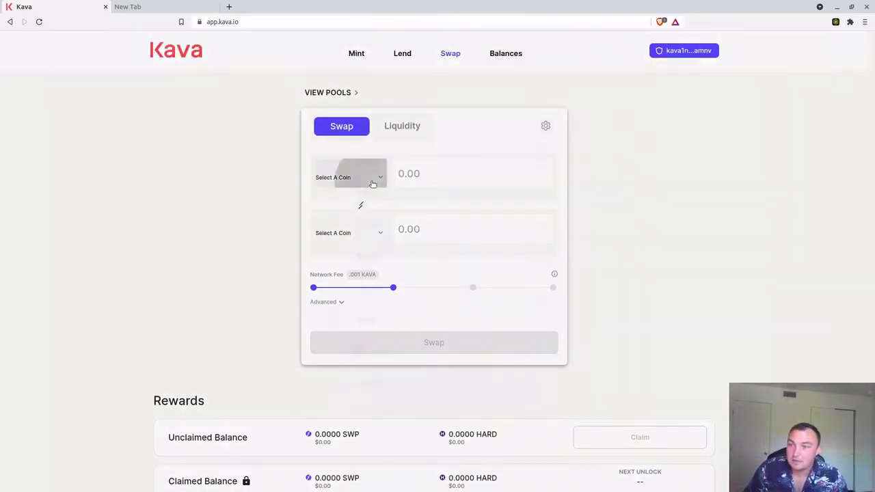
pyautogui.click(363, 355)
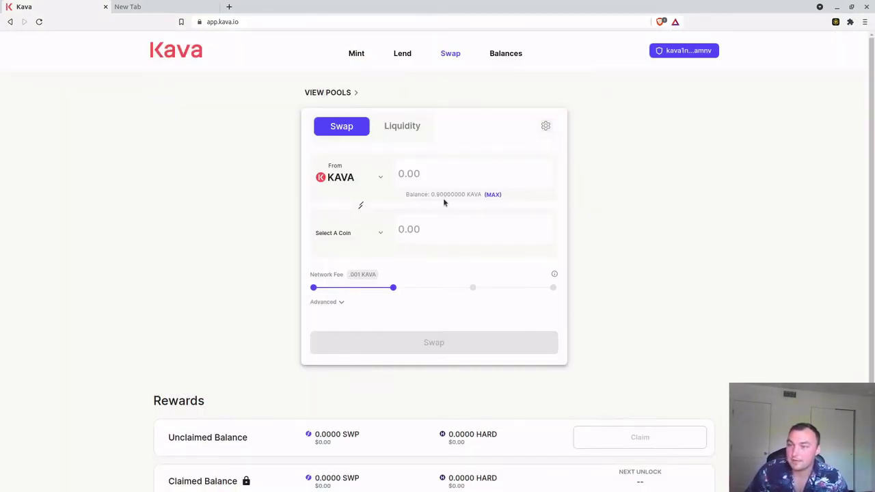
pyautogui.click(373, 239)
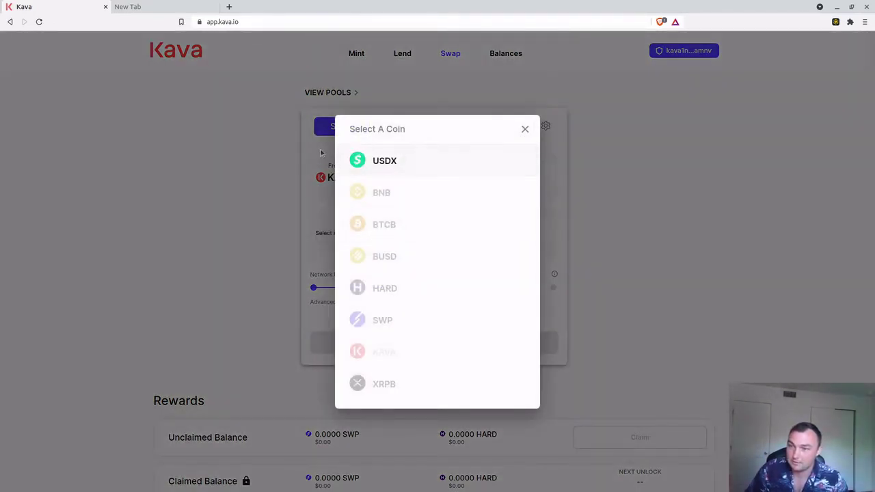
pyautogui.click(355, 162)
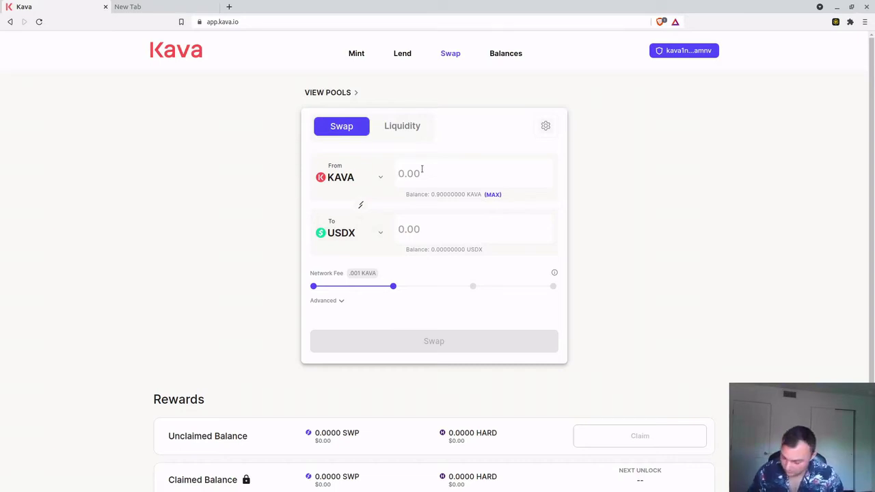
pyautogui.write('0')
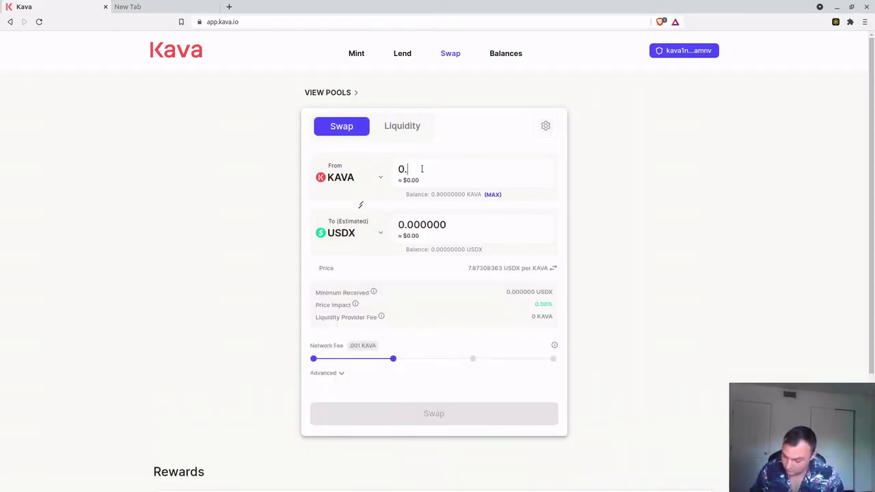
pyautogui.write('.4')
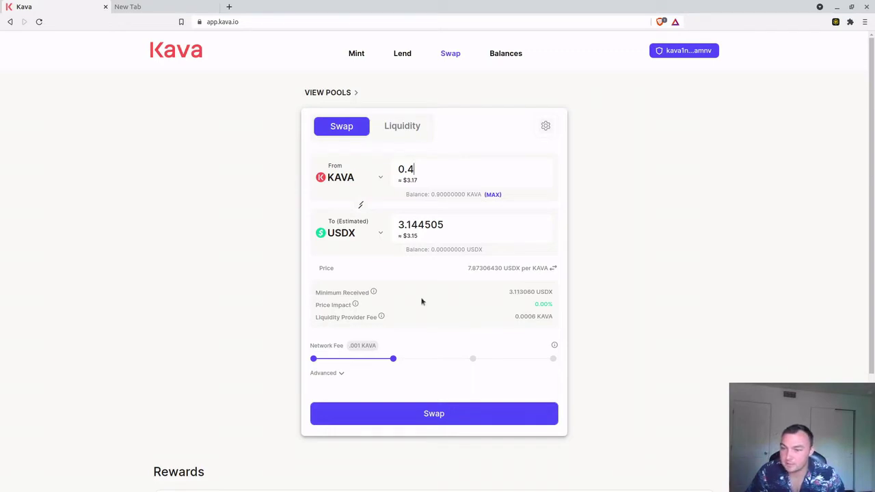
# Step: Set the network fee to 0 KAVA and submit the swap
pyautogui.click(313, 359)
pyautogui.scroll(-3, 460, 360)
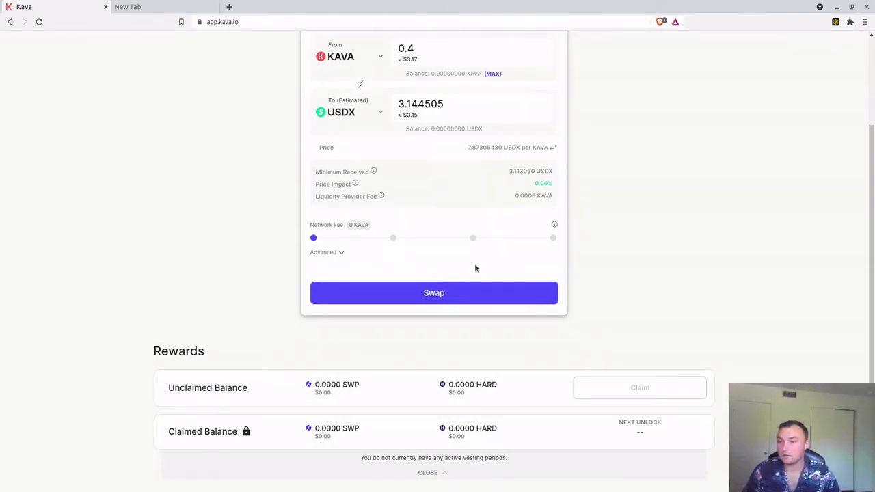
pyautogui.click(418, 293)
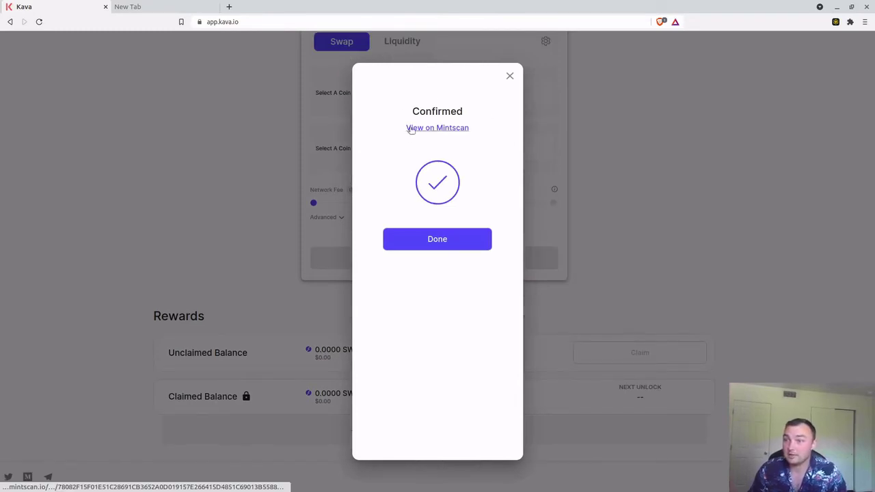
# Step: Check the swap's transaction details on Mintscan, return to the Kava app and dismiss the swap confirmation
pyautogui.click(423, 129)
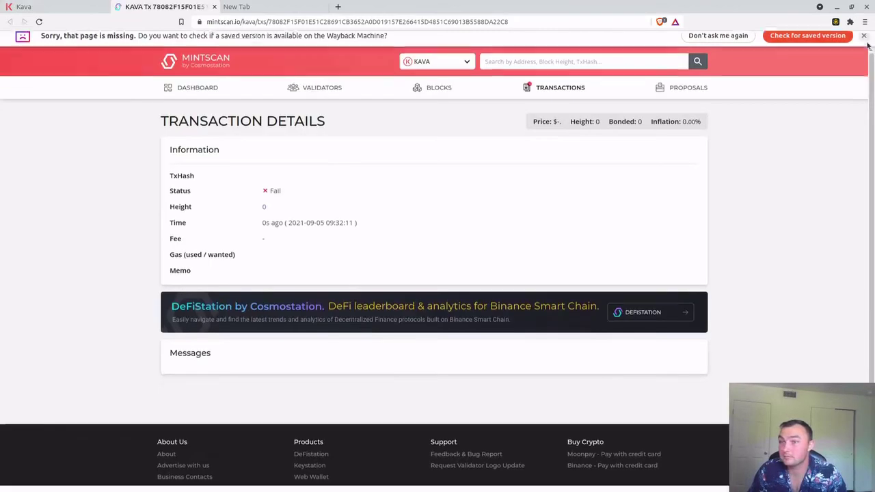
pyautogui.click(863, 42)
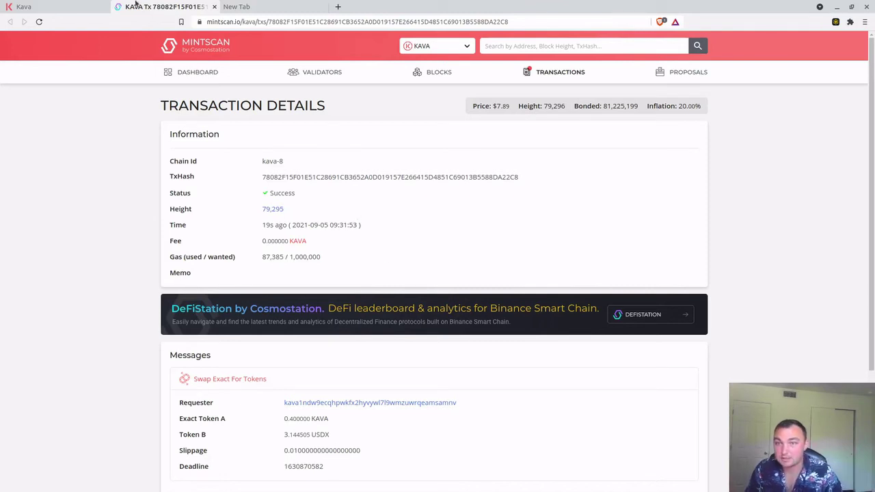
pyautogui.click(65, 5)
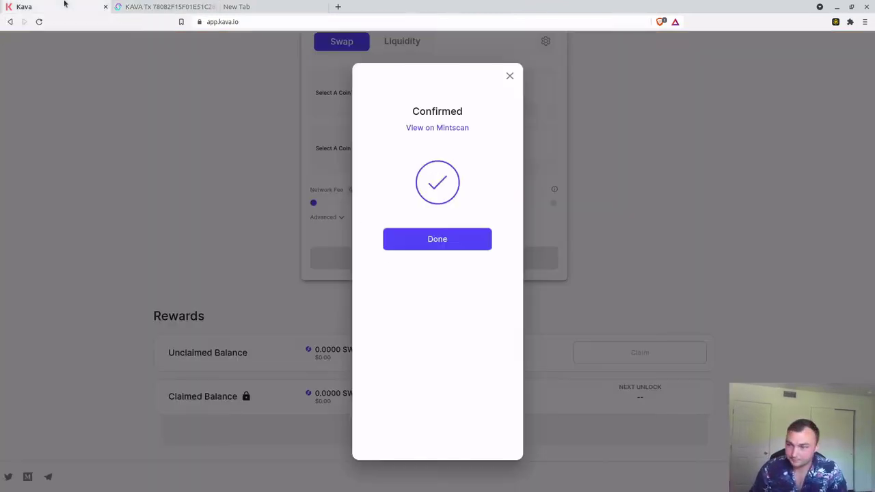
pyautogui.click(443, 240)
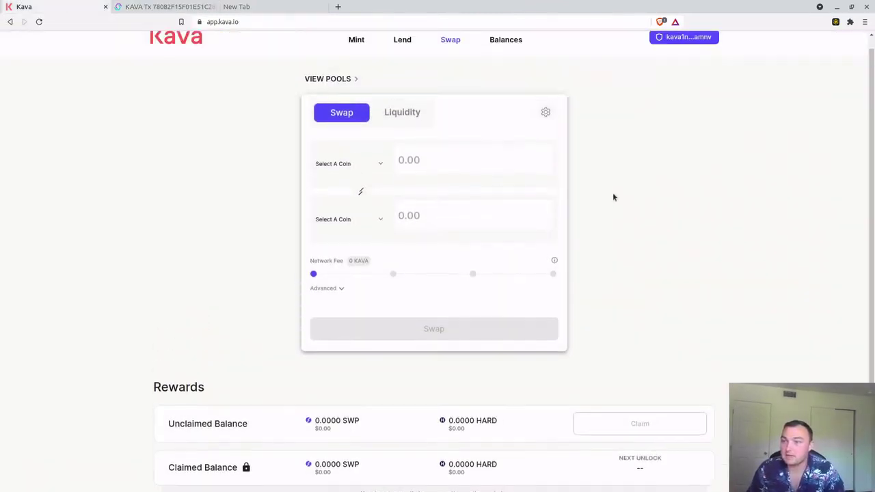
# Step: Set up a liquidity deposit pairing USDX with KAVA, using the maximum balance of 3.144505 USDX
pyautogui.scroll(-1, 175, 114)
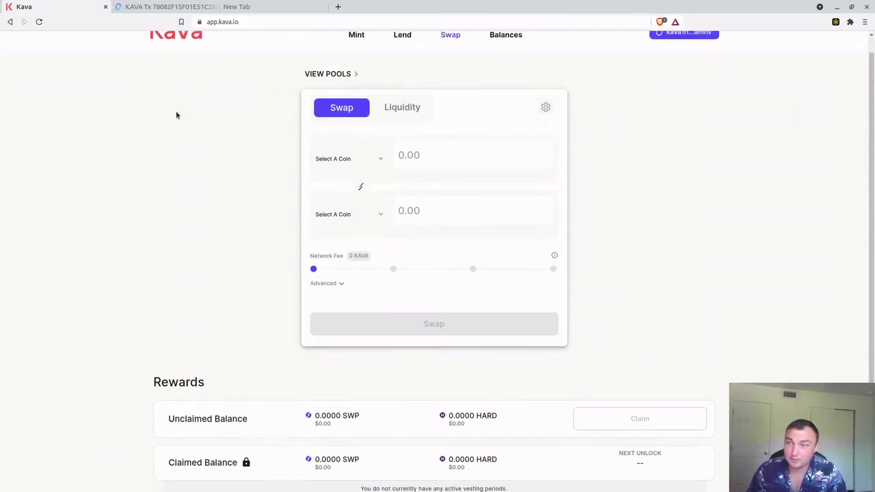
pyautogui.click(394, 103)
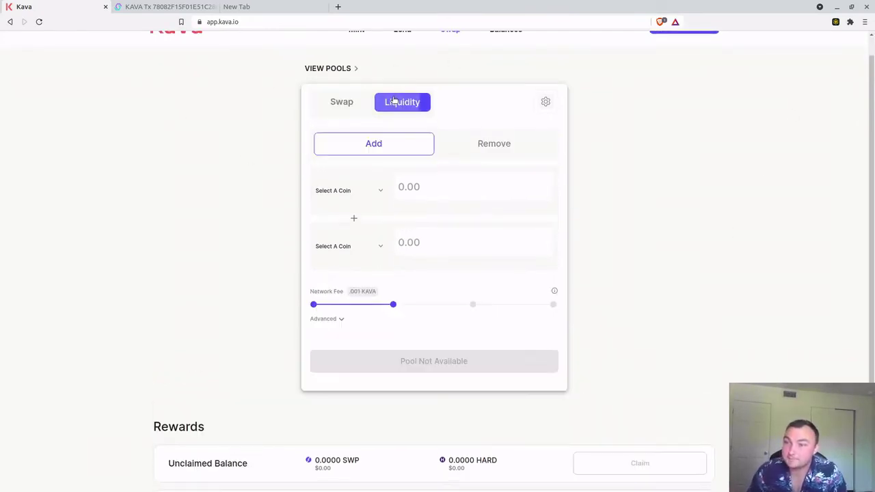
pyautogui.click(366, 192)
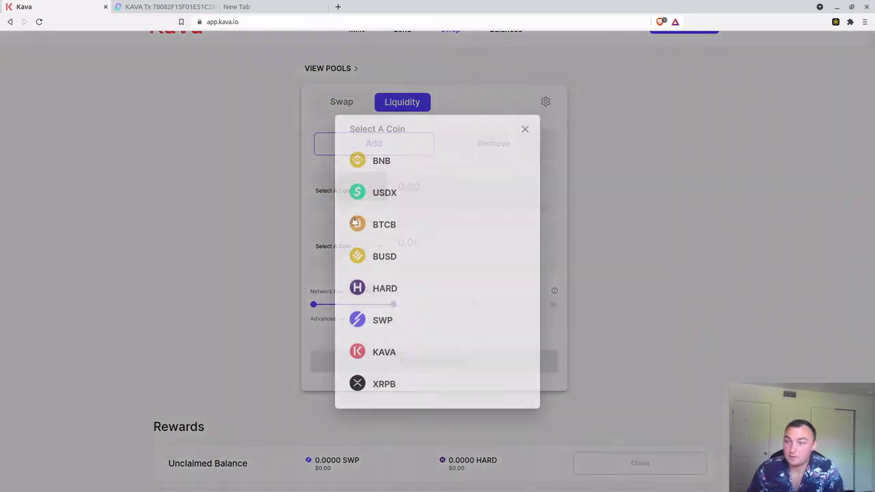
pyautogui.click(391, 198)
pyautogui.click(373, 248)
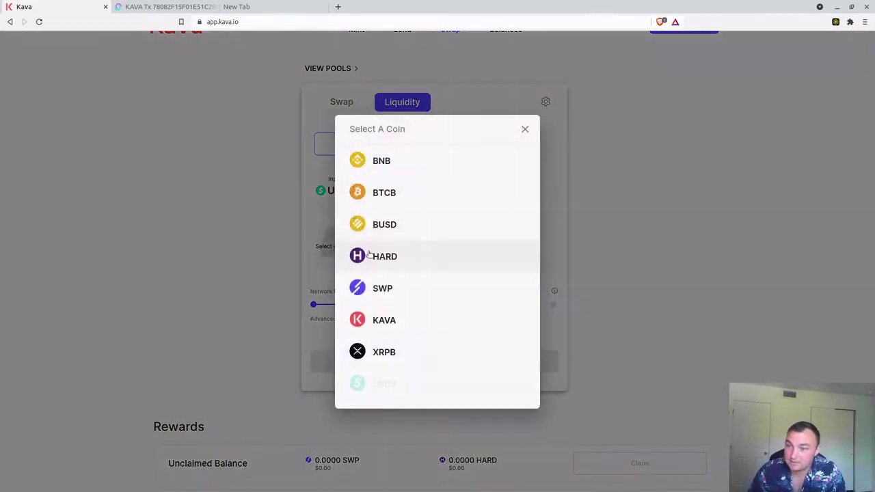
pyautogui.click(380, 332)
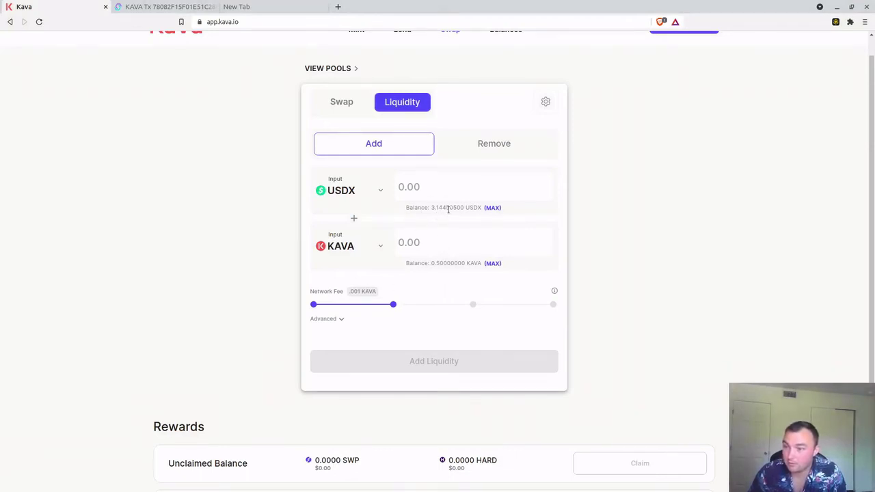
pyautogui.click(491, 207)
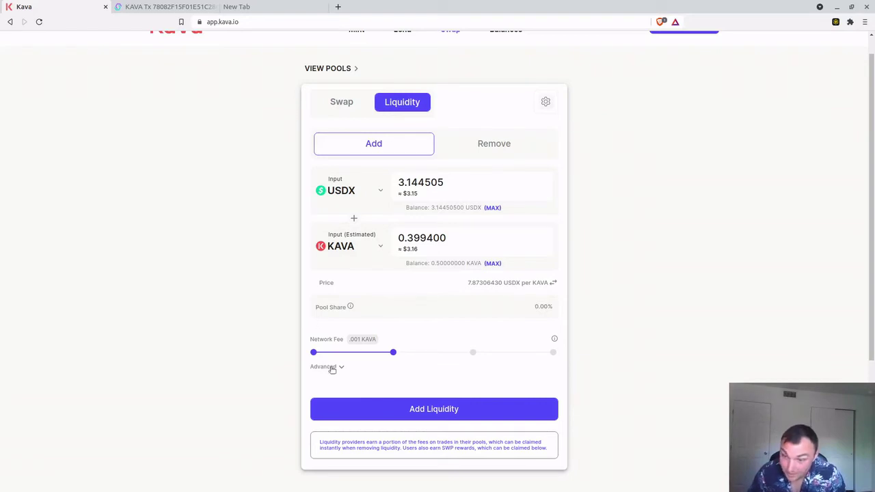
# Step: Set the liquidity deposit's network fee to 0 KAVA and review the liquidity provider note and the Rewards section
pyautogui.click(313, 352)
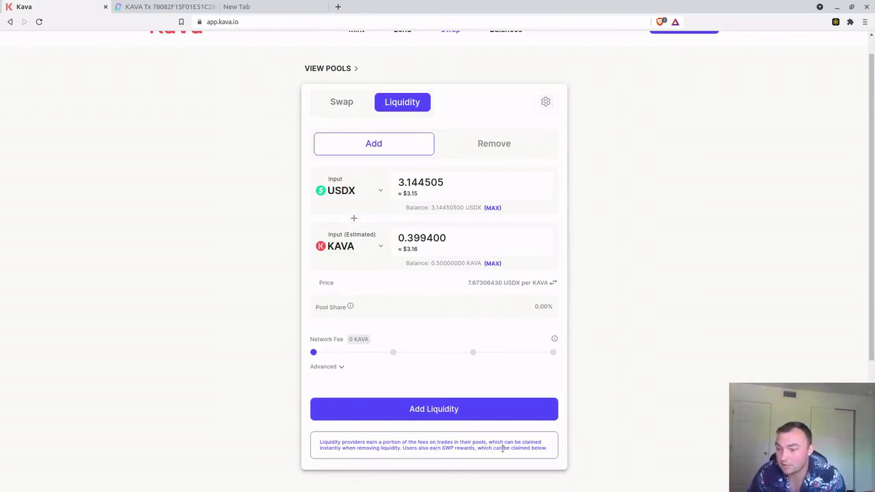
pyautogui.scroll(-3, 572, 433)
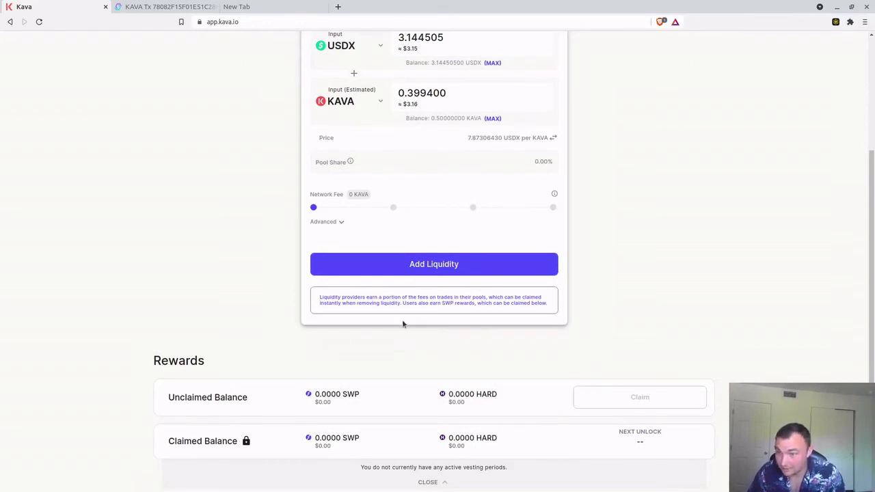
pyautogui.scroll(2, 414, 318)
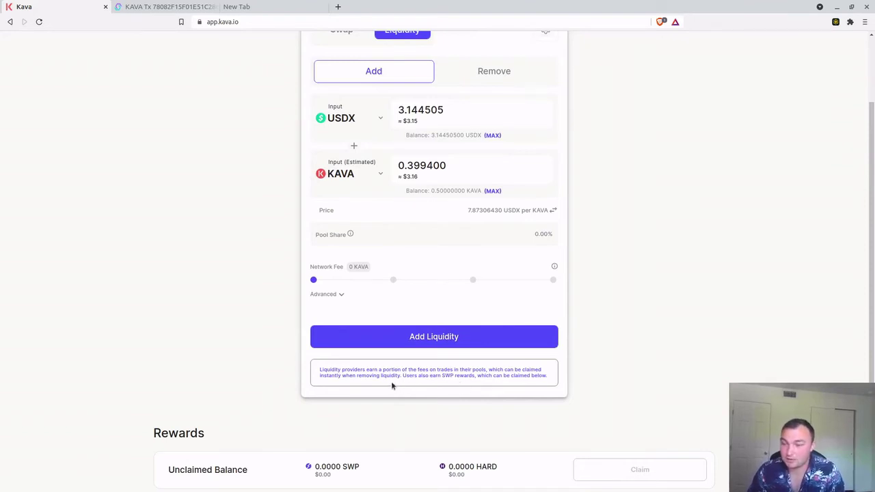
pyautogui.scroll(2, 386, 389)
# Step: Set up a swap of the maximum 0.499 KAVA to USDX and examine its liquidity provider fee
pyautogui.click(328, 104)
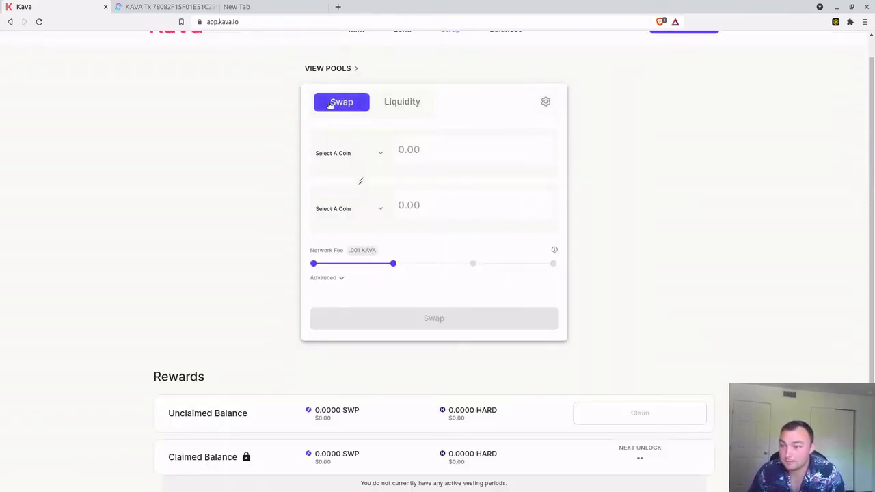
pyautogui.click(338, 147)
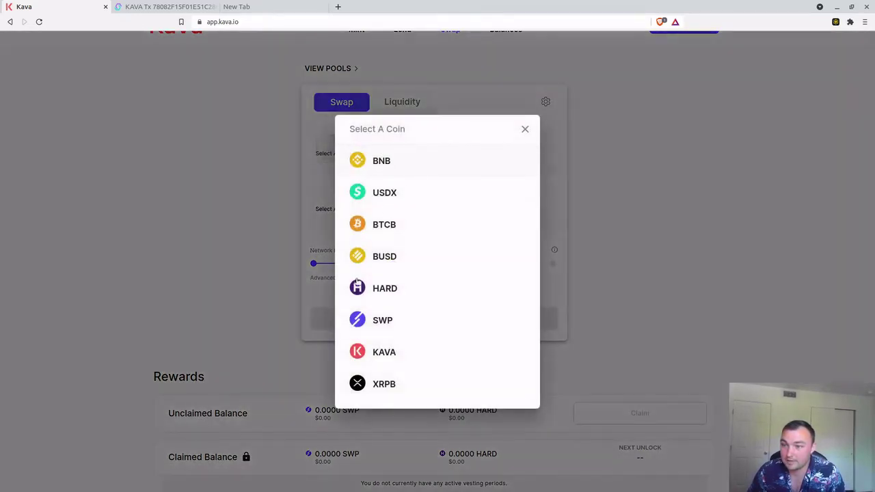
pyautogui.click(372, 356)
pyautogui.click(492, 170)
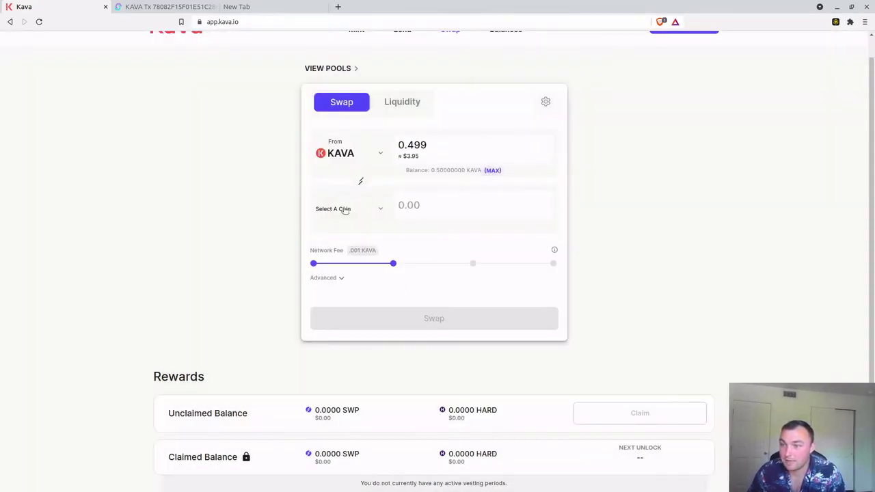
pyautogui.click(344, 209)
pyautogui.click(384, 160)
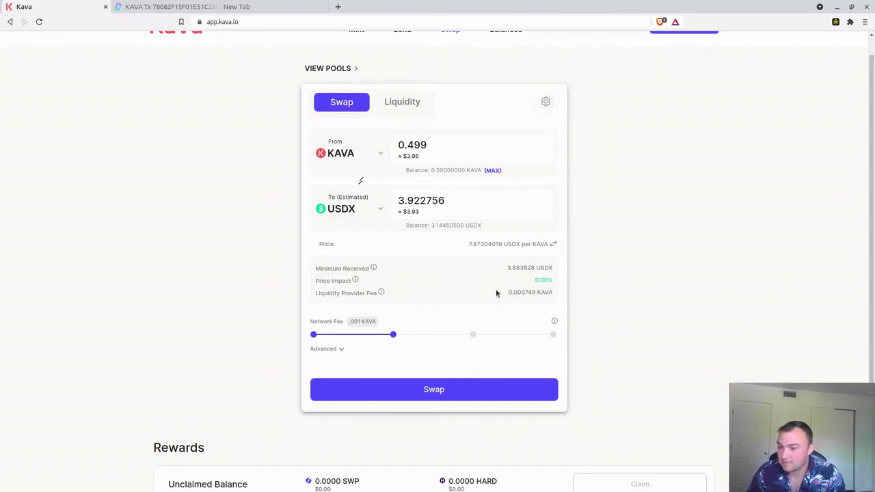
# Step: Return to adding liquidity and pair USDX with KAVA, using the maximum balance of 3.144505 USDX
pyautogui.click(405, 101)
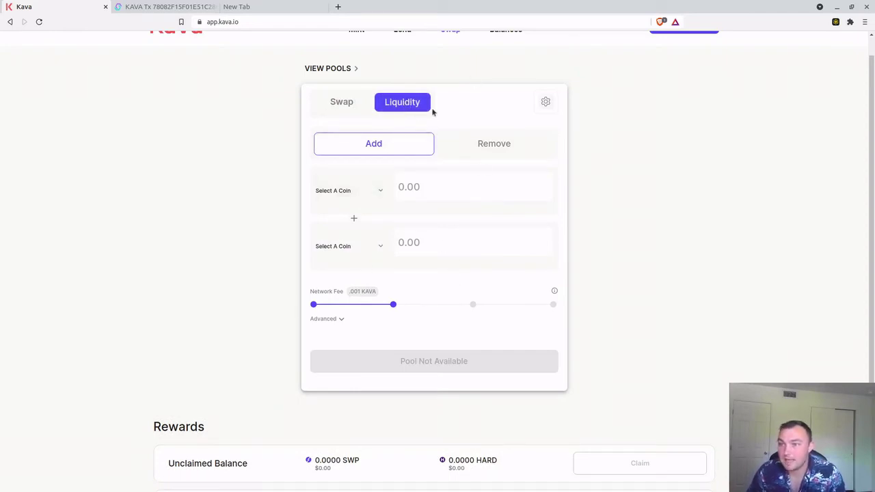
pyautogui.click(341, 192)
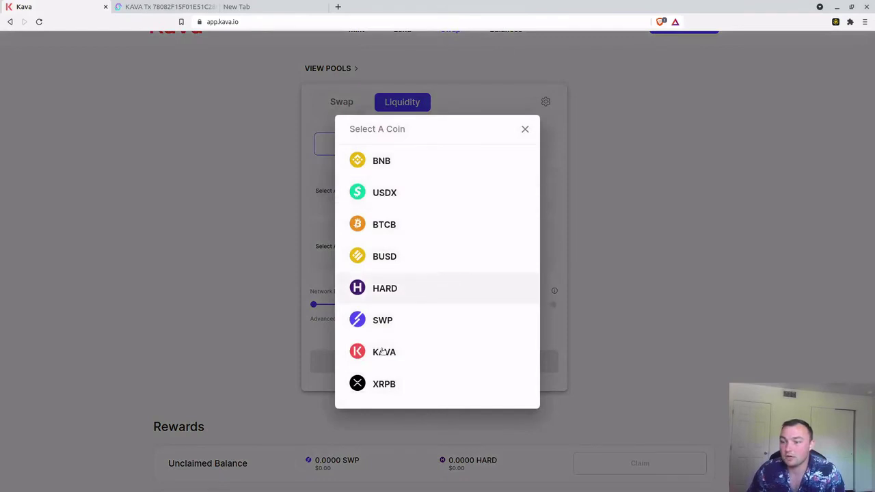
pyautogui.click(401, 358)
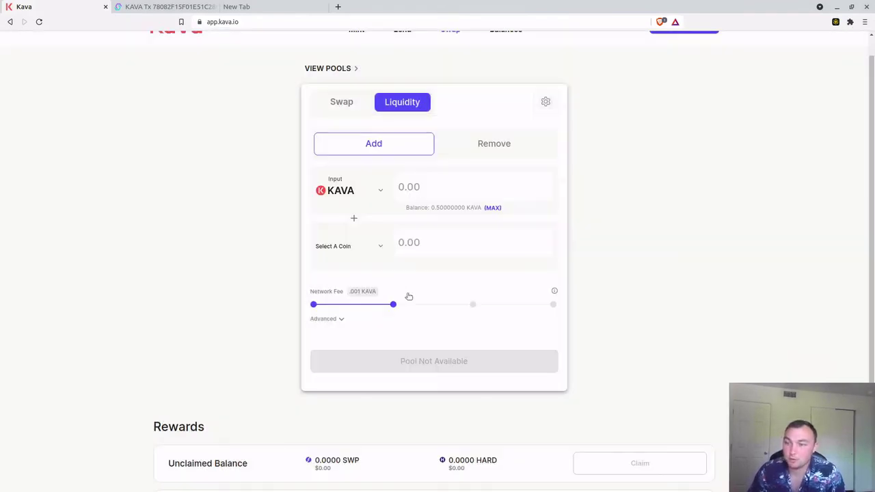
pyautogui.click(366, 194)
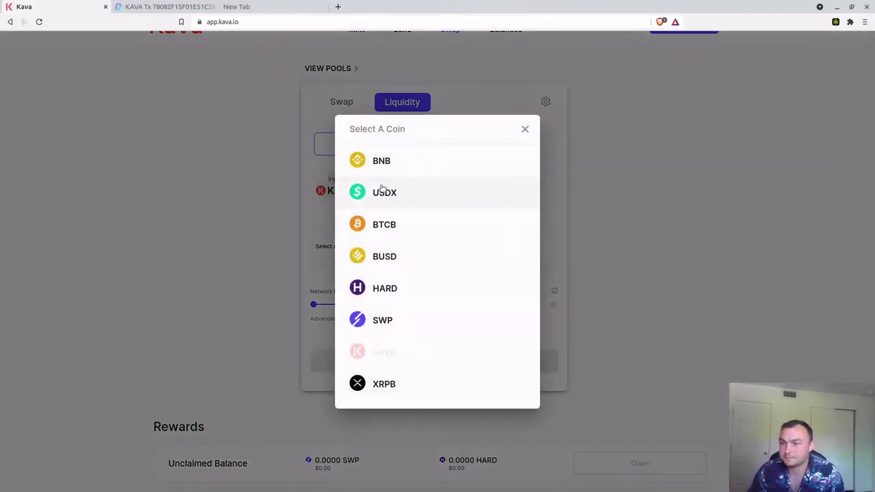
pyautogui.click(380, 191)
pyautogui.click(366, 246)
pyautogui.click(384, 321)
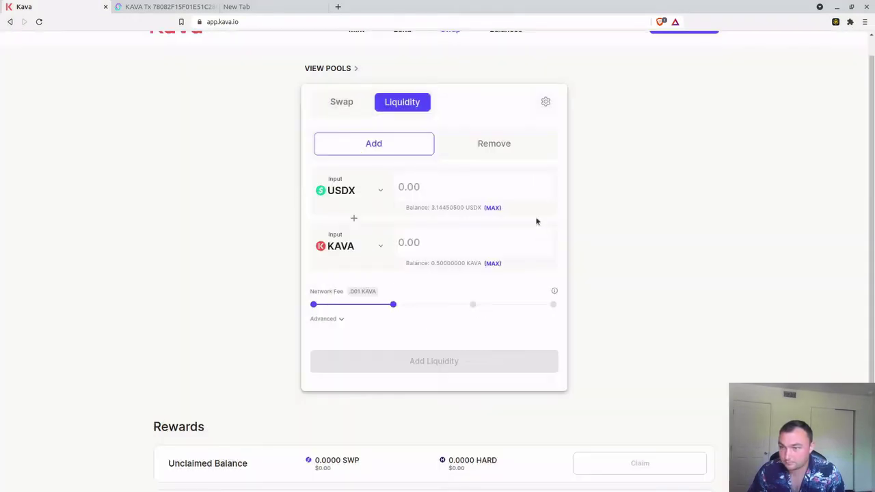
pyautogui.click(492, 207)
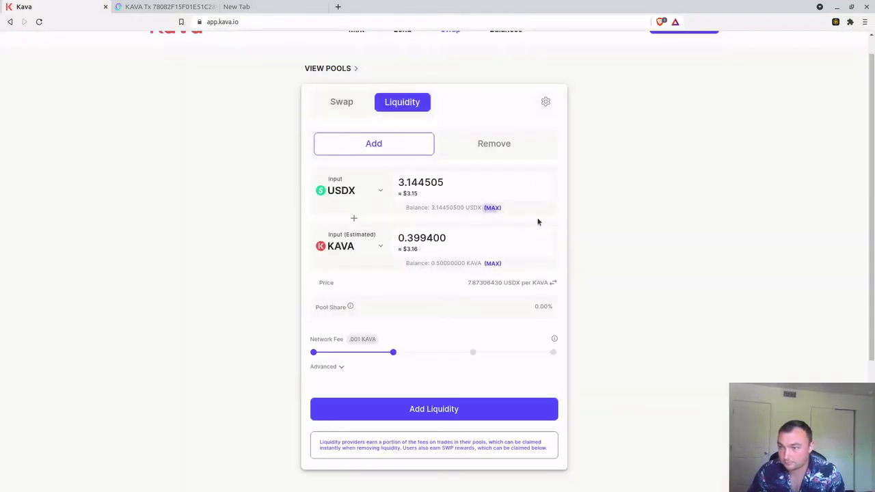
# Step: Set the network fee to 0 KAVA, submit the liquidity deposit and dismiss its confirmation
pyautogui.click(313, 352)
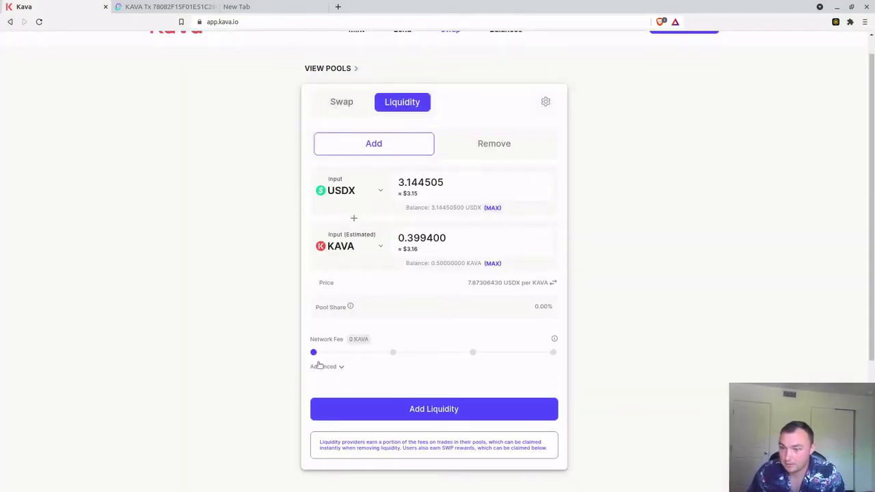
pyautogui.click(408, 408)
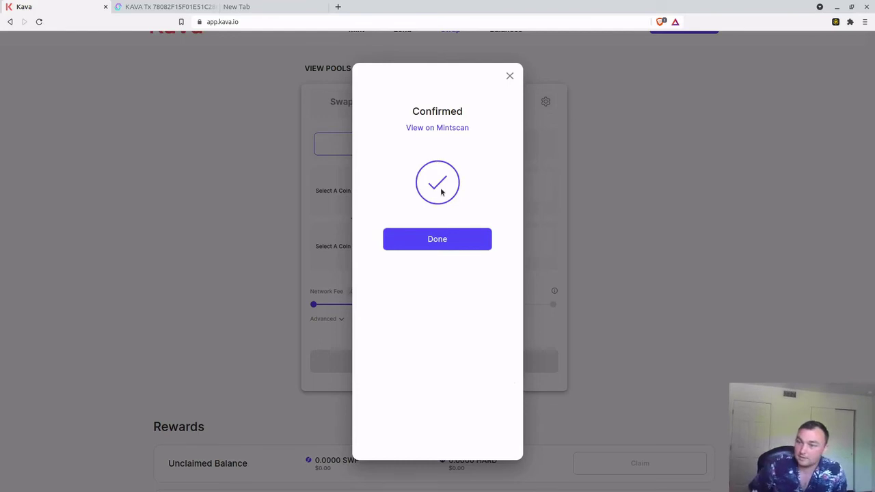
pyautogui.click(418, 233)
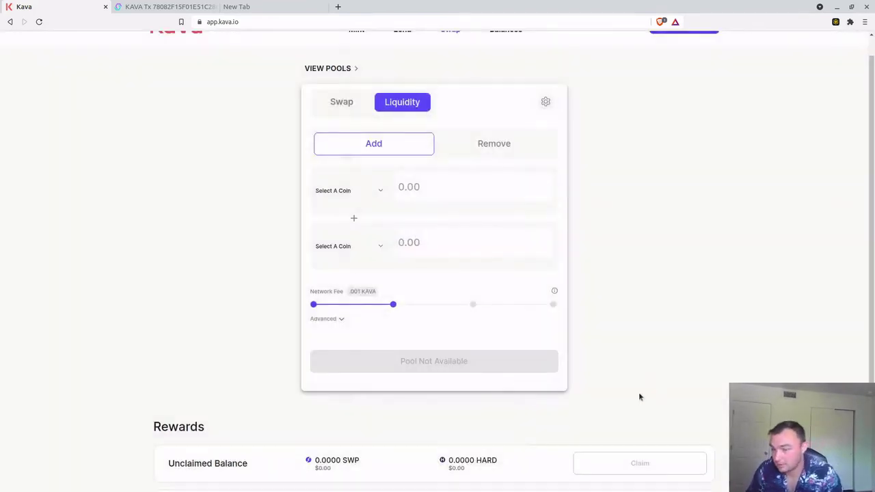
# Step: Open the pools overview and review the liquidity positions and the Top Pools table
pyautogui.scroll(1, 638, 393)
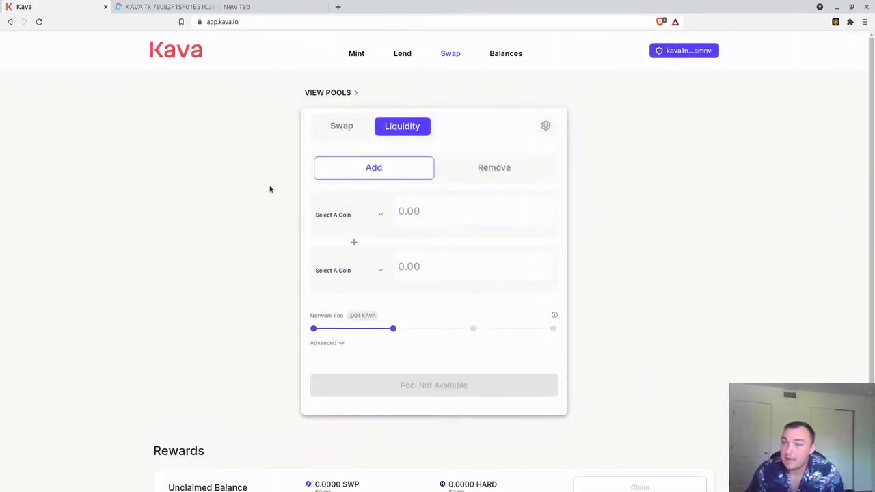
pyautogui.click(328, 92)
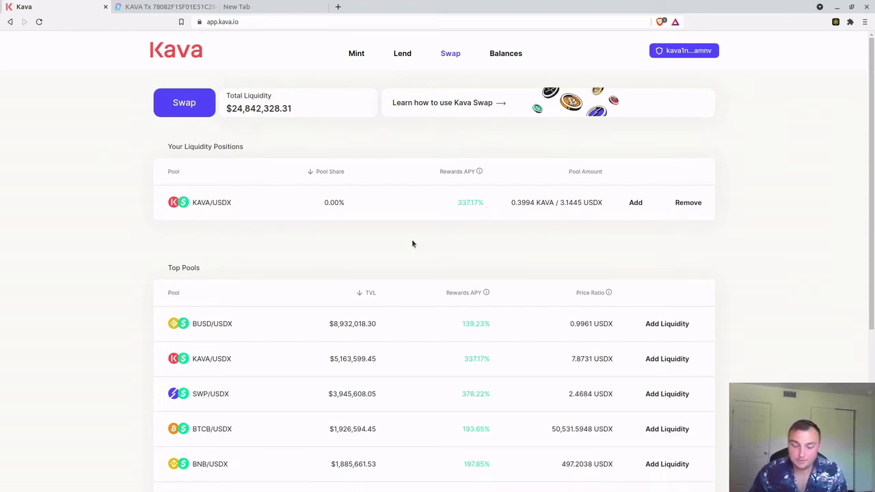
pyautogui.scroll(-3, 450, 230)
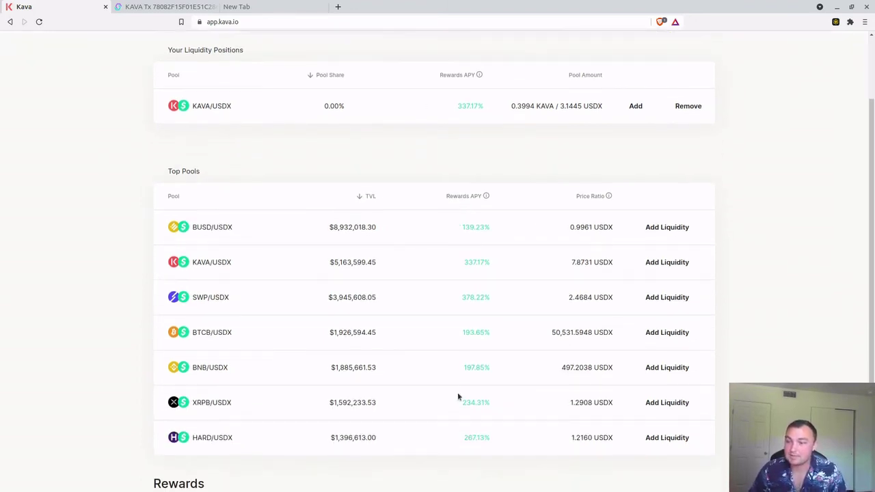
pyautogui.scroll(3, 489, 461)
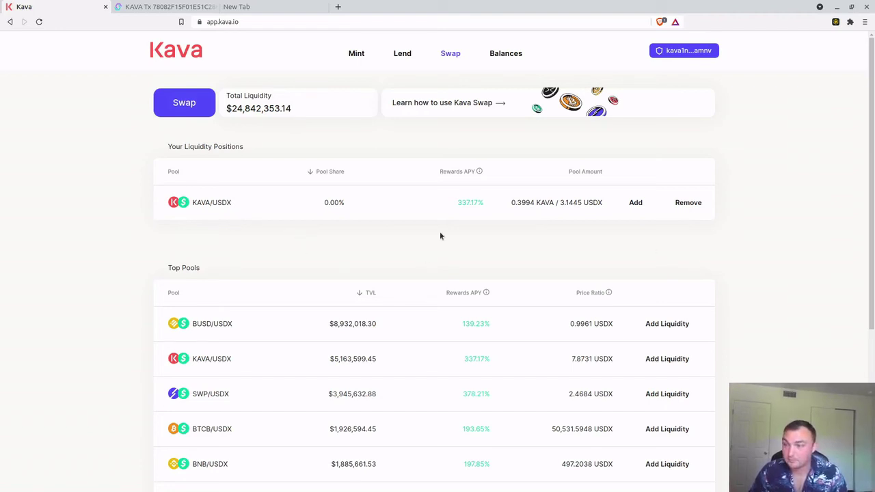
pyautogui.scroll(-2, 441, 236)
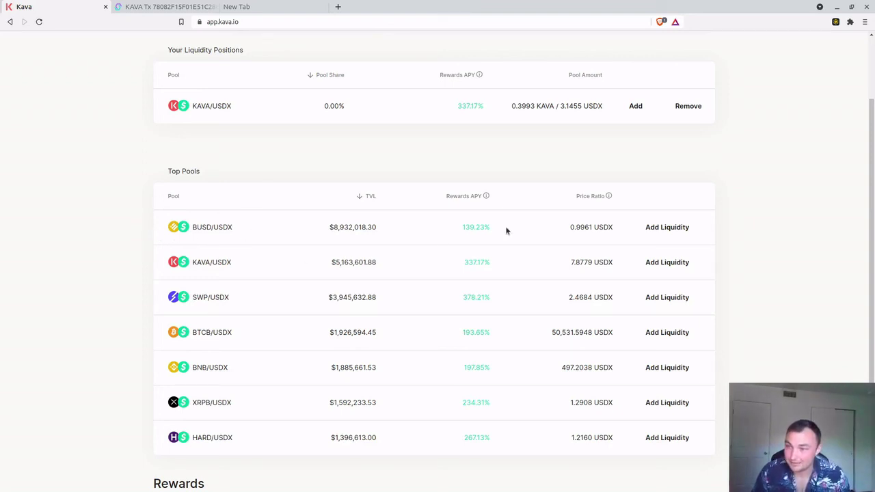
# Step: Examine the BUSD/USDX pool's rewards APY and its coin pair in the Top Pools table
pyautogui.moveTo(506, 231); pyautogui.dragTo(440, 223)
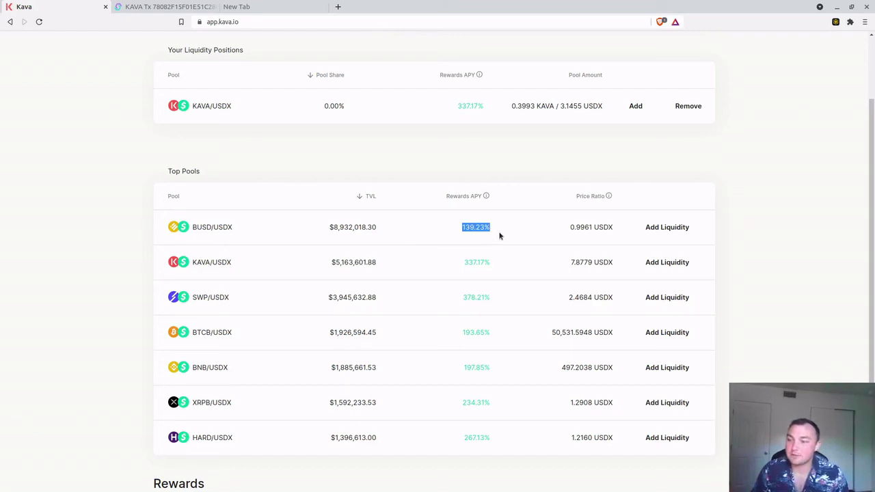
pyautogui.click(546, 234)
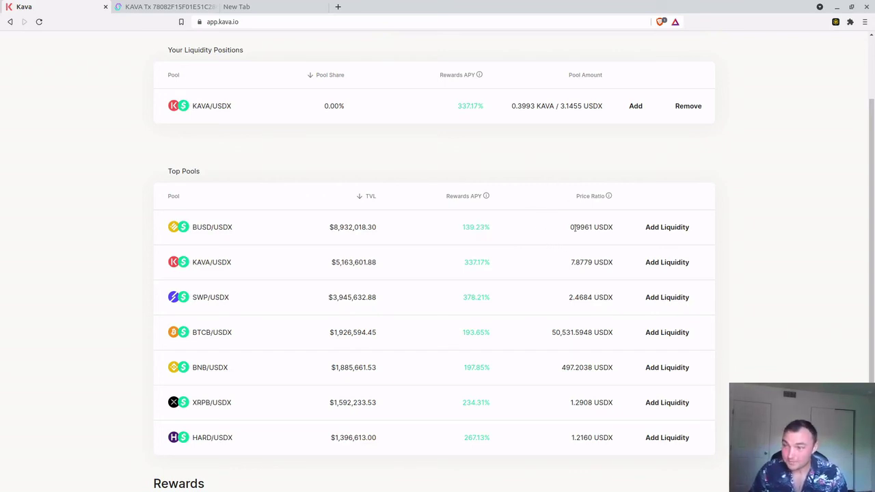
pyautogui.tripleClick(238, 226)
pyautogui.click(240, 228)
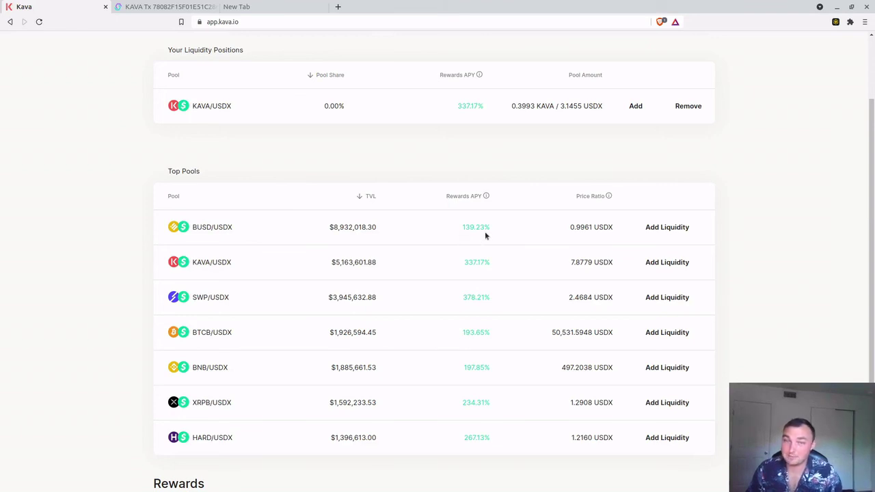
# Step: Check the unclaimed and claimed reward balances below the pools, and return to the liquidity positions
pyautogui.scroll(1, 677, 231)
pyautogui.scroll(-3, 710, 244)
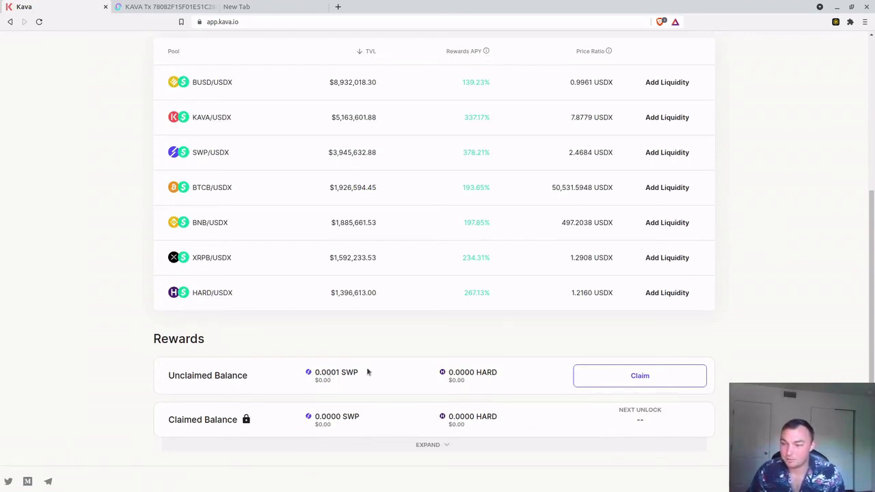
pyautogui.scroll(3, 831, 365)
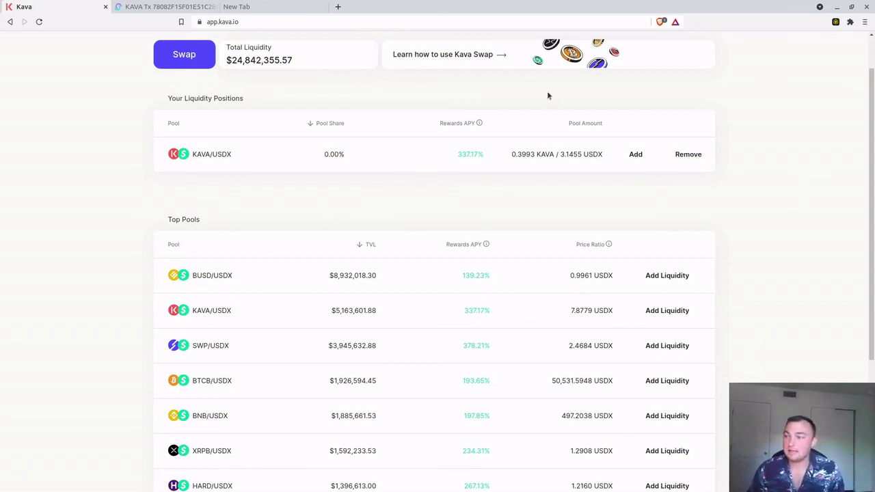
pyautogui.scroll(1, 786, 232)
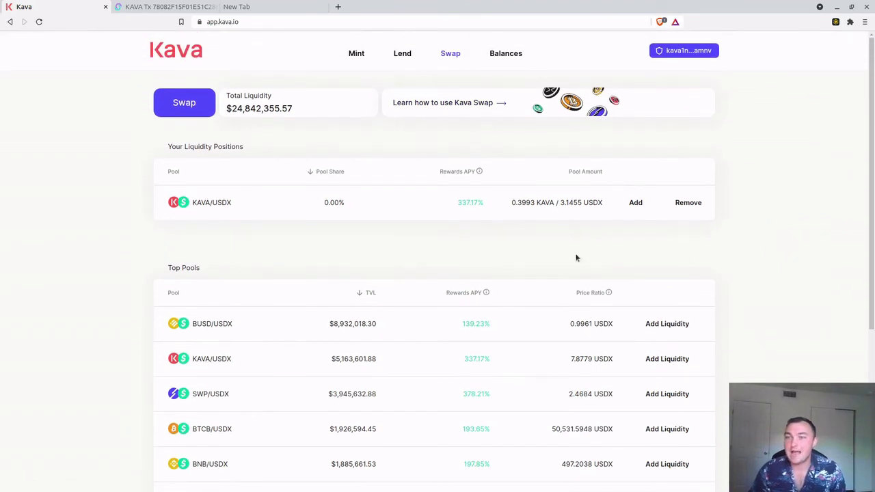